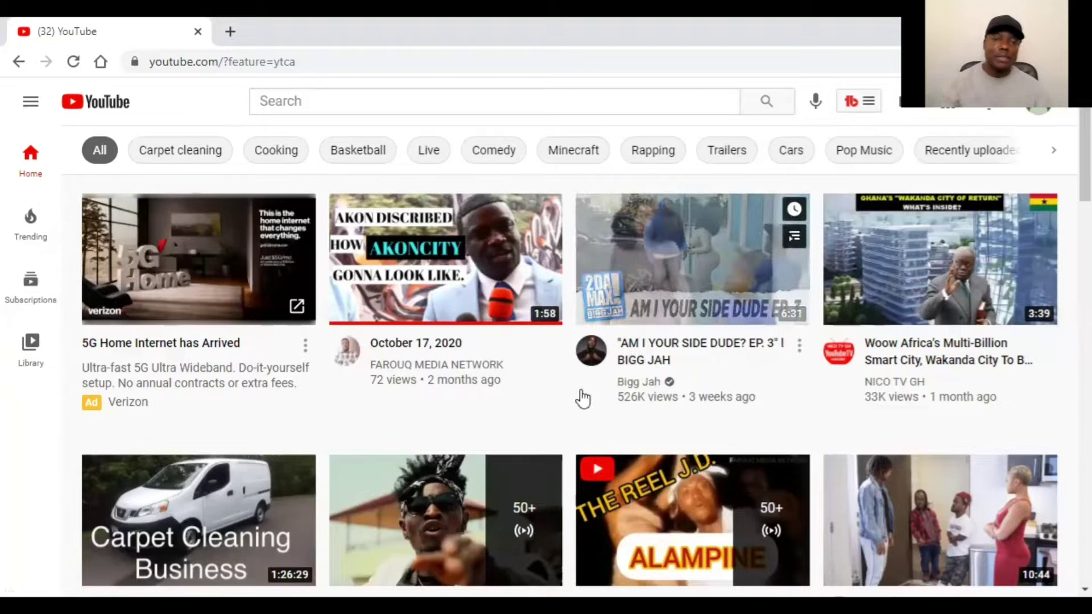
# Step: Open Google in the new tab and enter YOUTUBE/VERIFY in the search box
pyautogui.moveTo(353, 249)
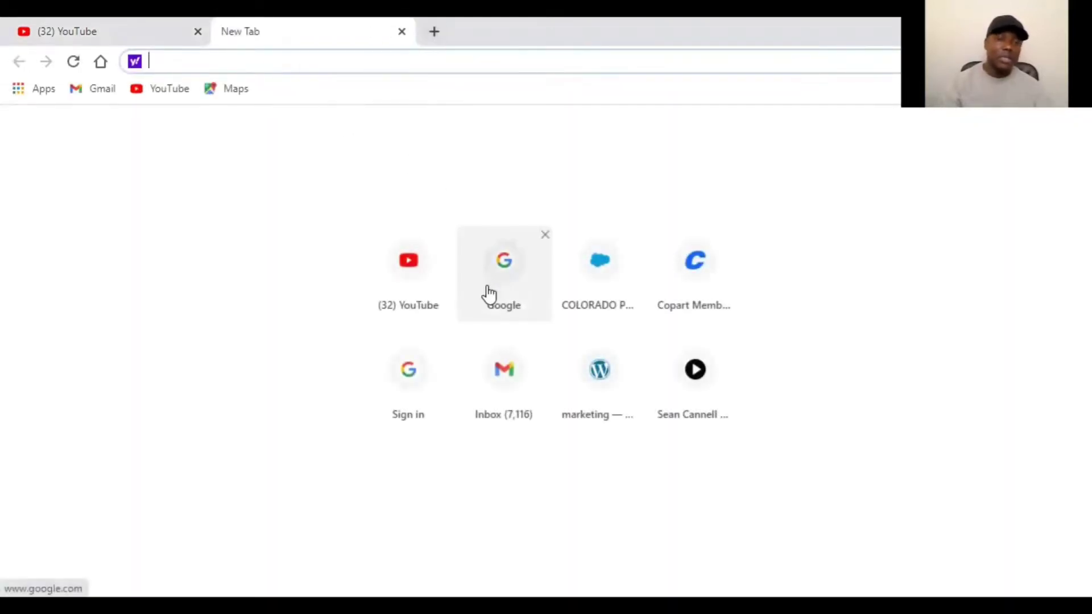
pyautogui.click(505, 269)
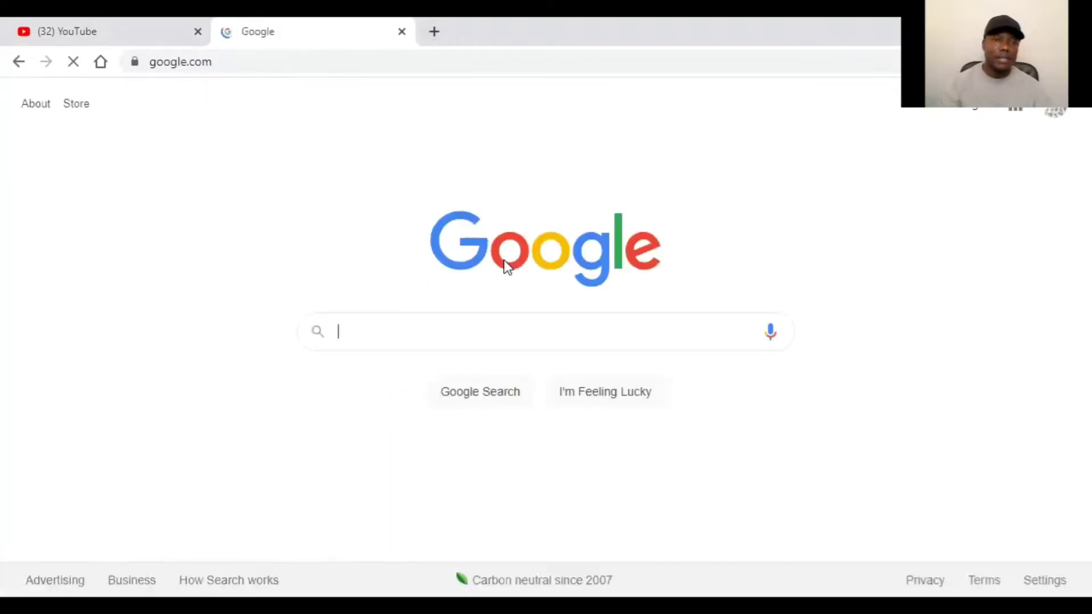
pyautogui.click(435, 326)
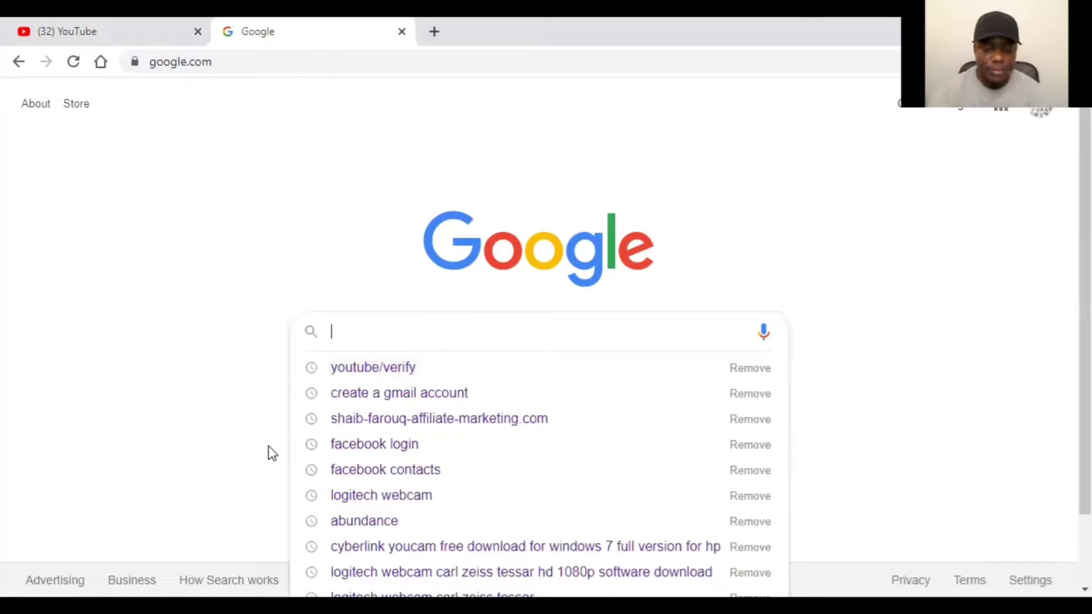
pyautogui.write('YO')
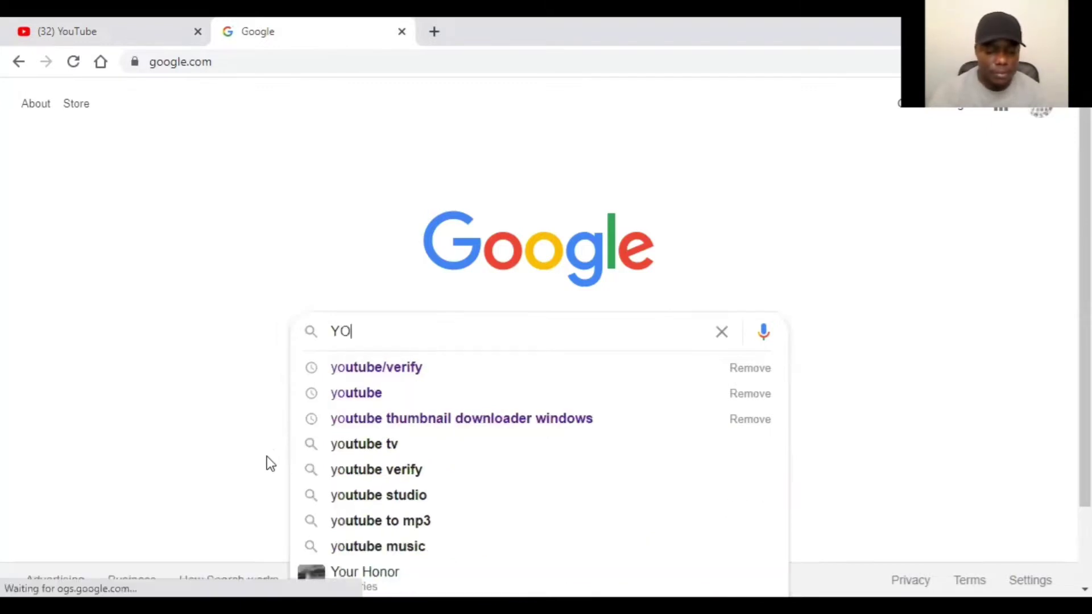
pyautogui.write('UTUB')
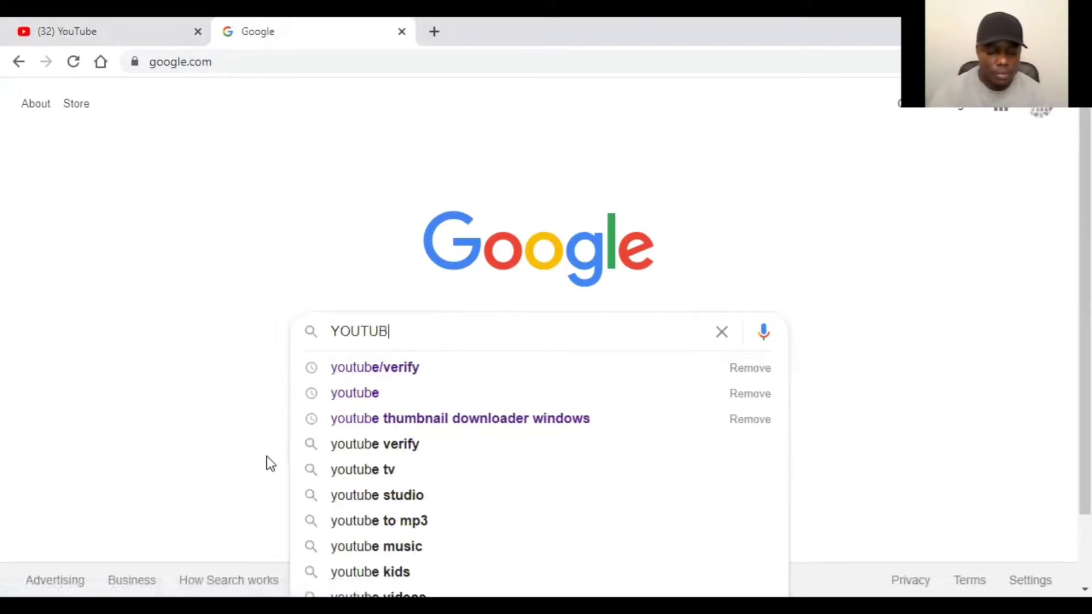
pyautogui.write('E')
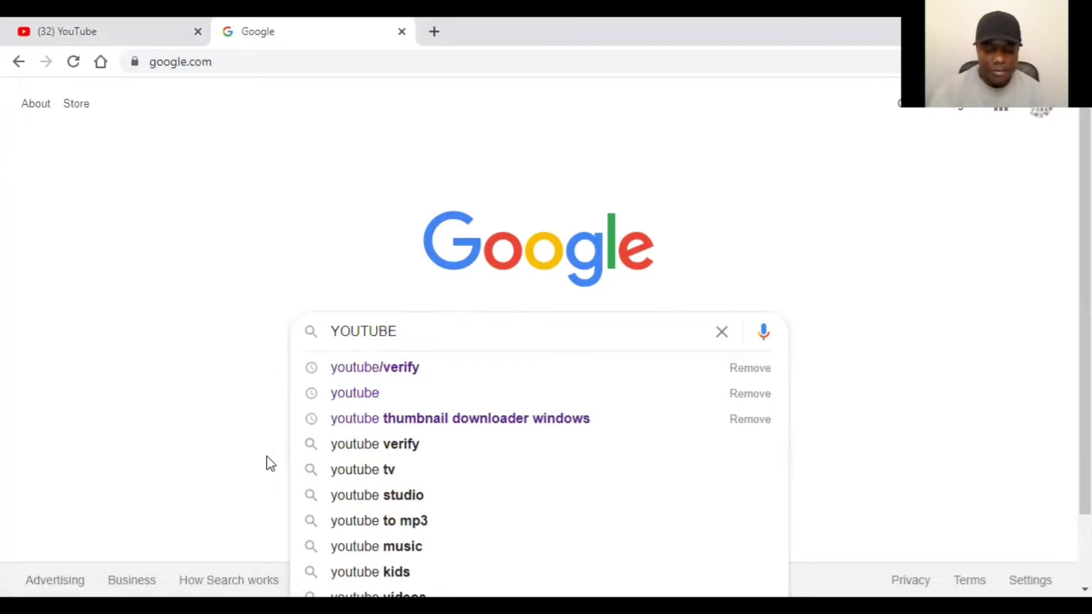
pyautogui.write('/')
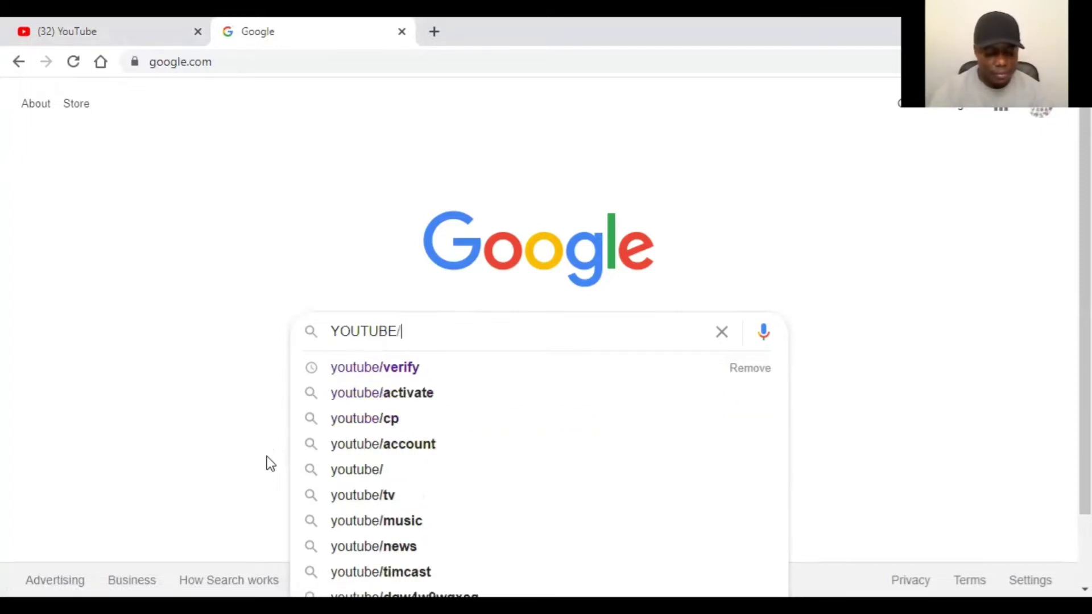
pyautogui.write('VERIFY')
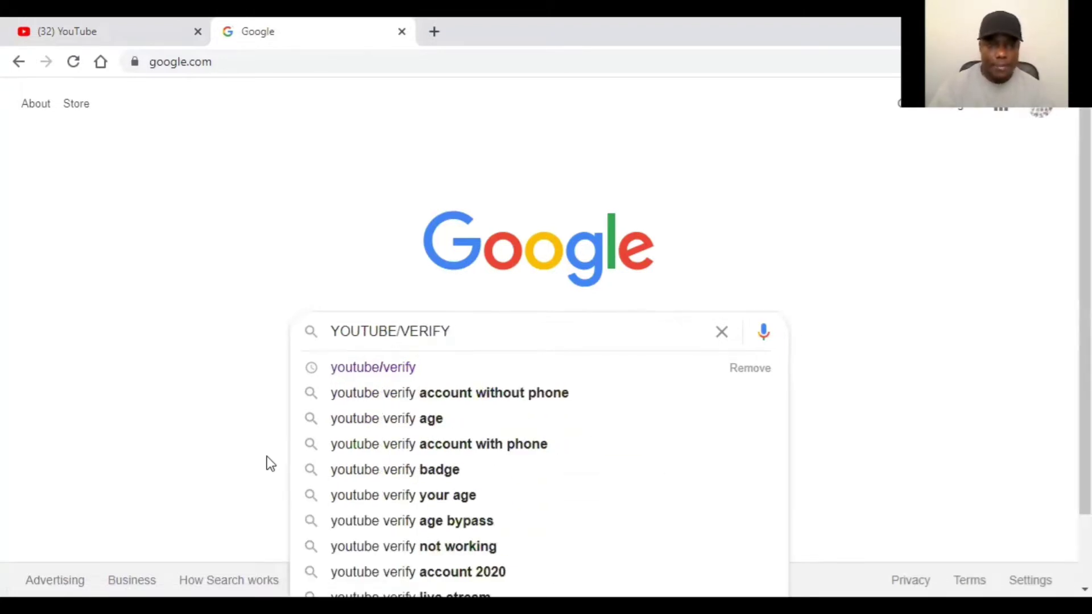
# Step: Run the YOUTUBE/VERIFY search to reach the youtube.com/verify page with United States selected
pyautogui.press('Return')
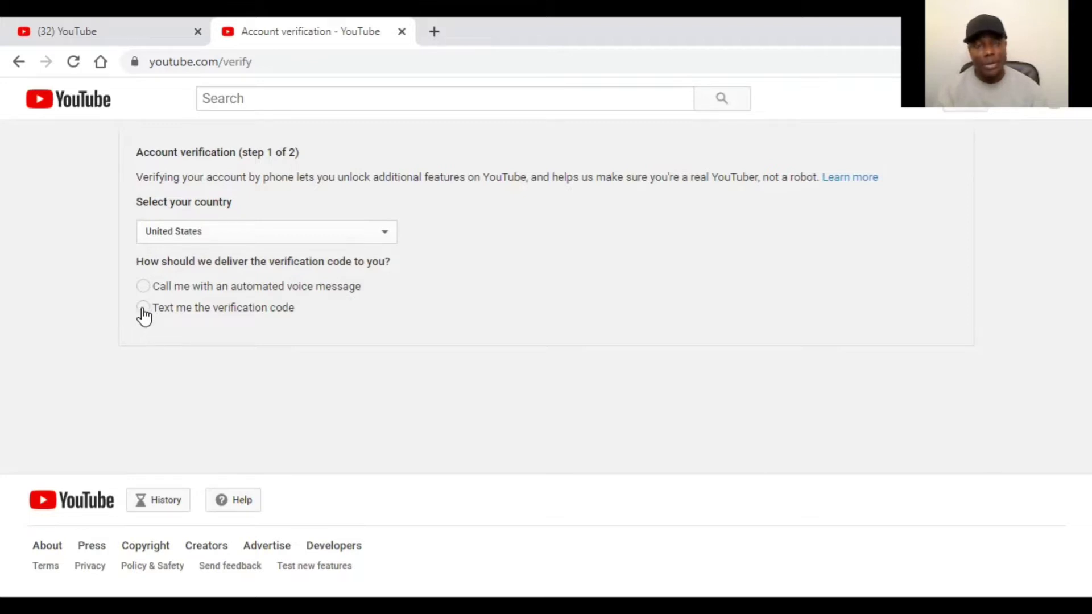
# Step: Choose text-message delivery for the verification code and fill in the phone number field
pyautogui.click(143, 309)
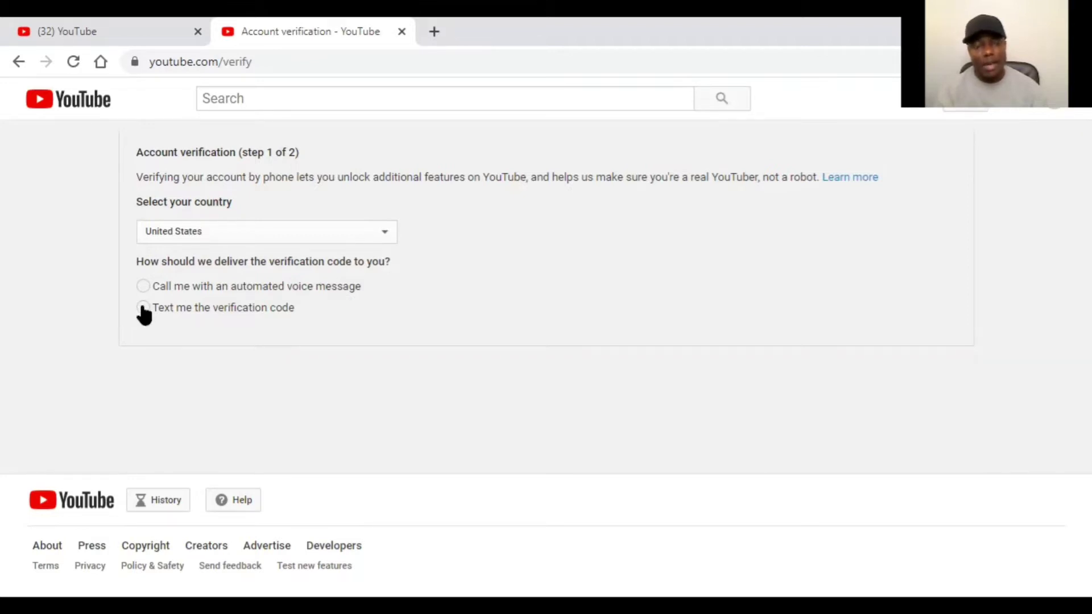
pyautogui.click(143, 308)
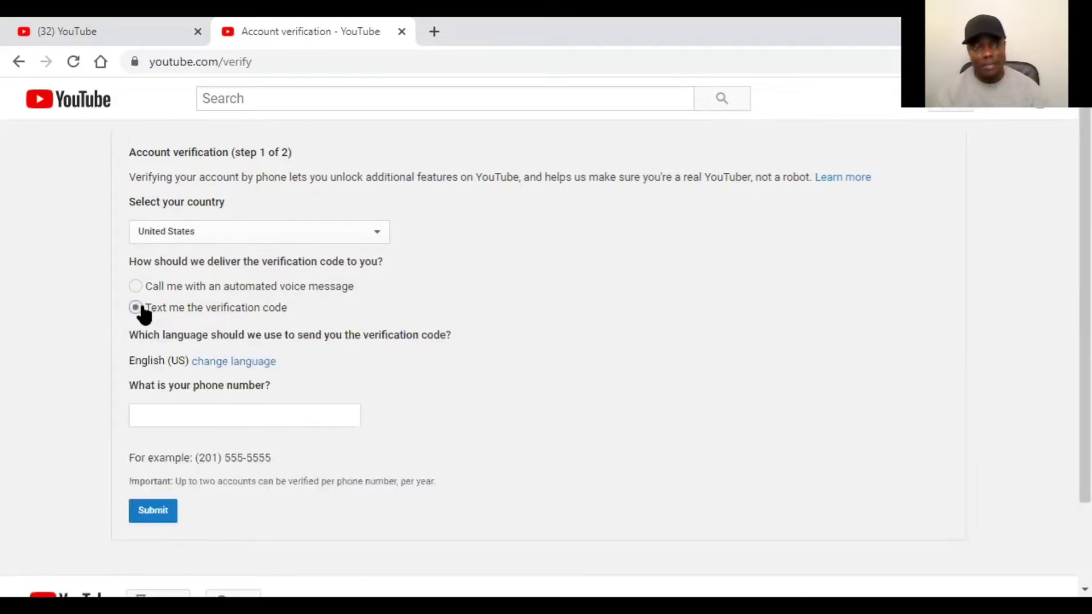
pyautogui.click(190, 424)
pyautogui.click(156, 515)
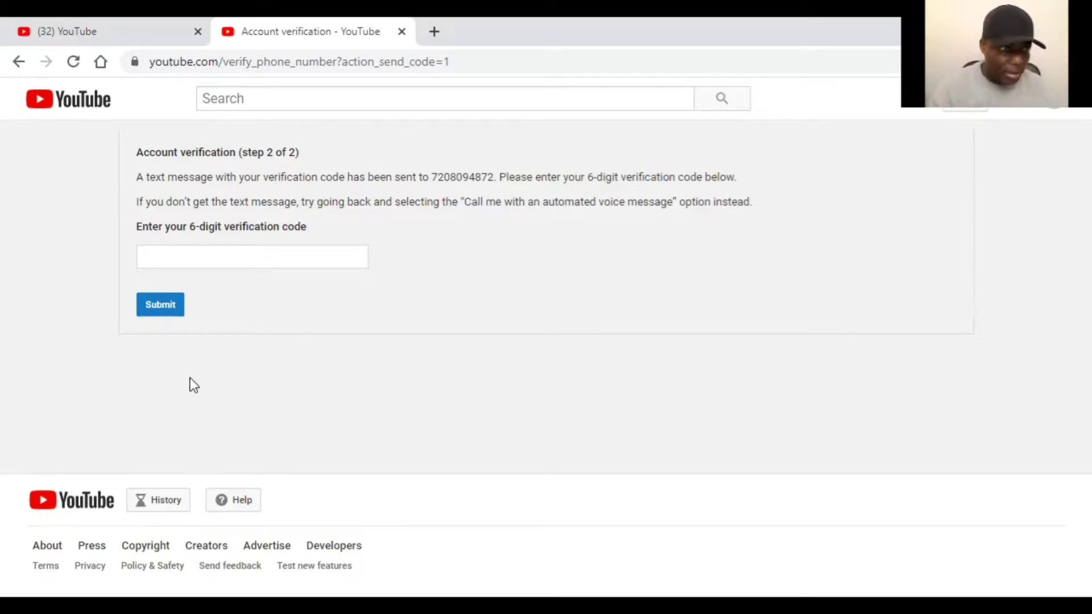
# Step: Enter the 6-digit code received by text into the verification code field
pyautogui.click(193, 259)
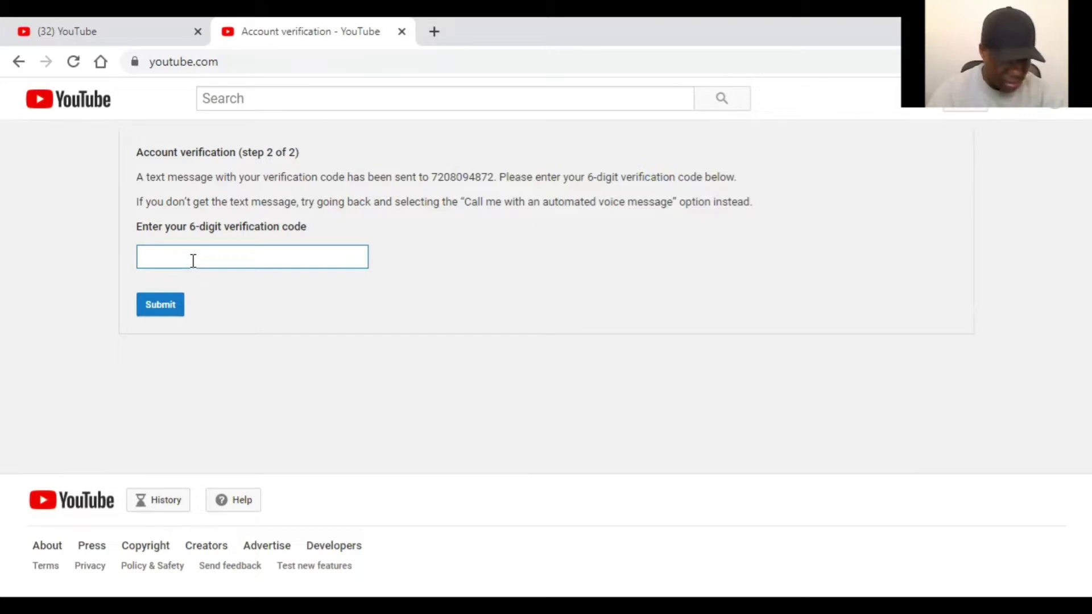
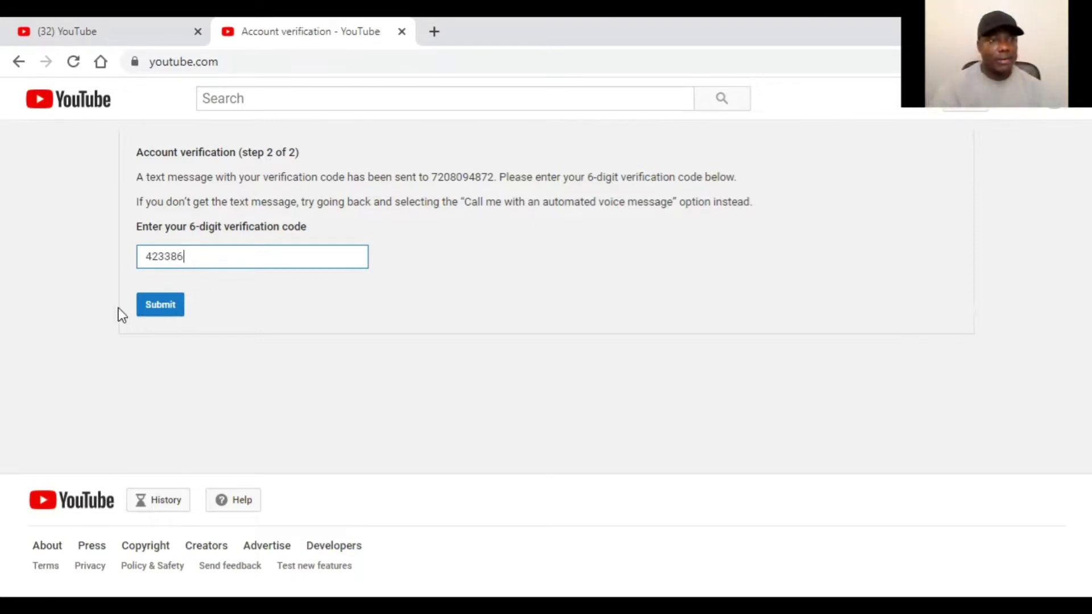
# Step: Submit the verification code so YouTube confirms the account is verified
pyautogui.click(155, 312)
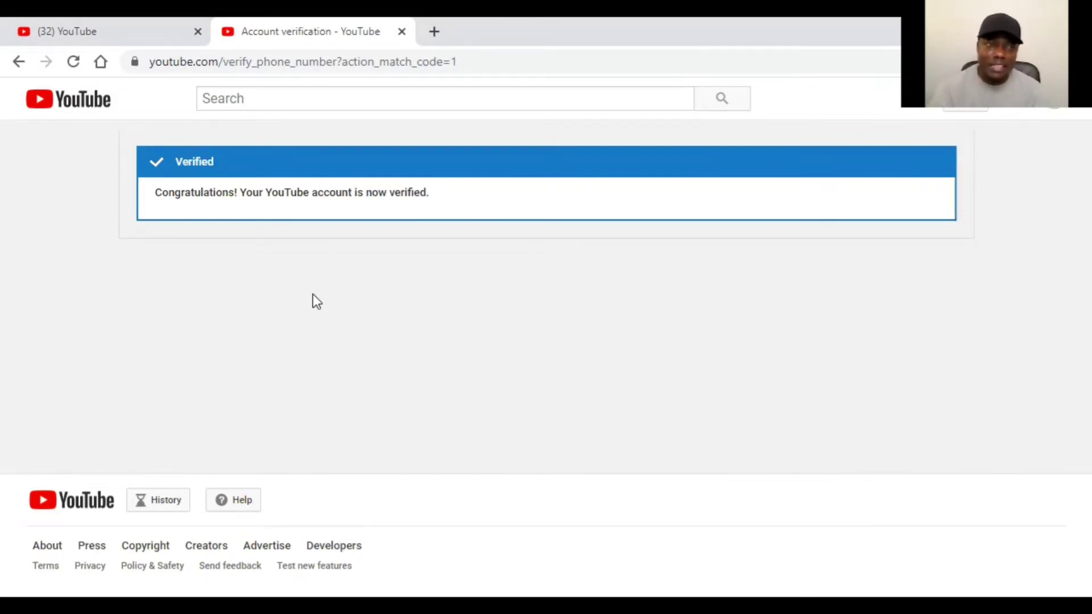
# Step: Open Google in a third tab and enter YOUTUBE/VERIFY in the search box
pyautogui.click(433, 33)
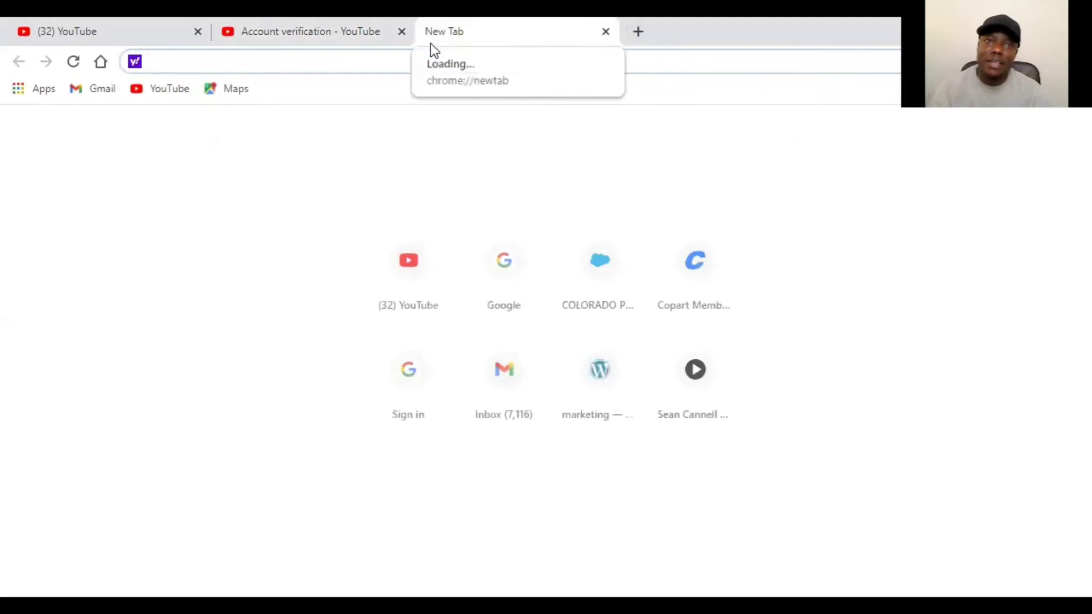
pyautogui.click(508, 259)
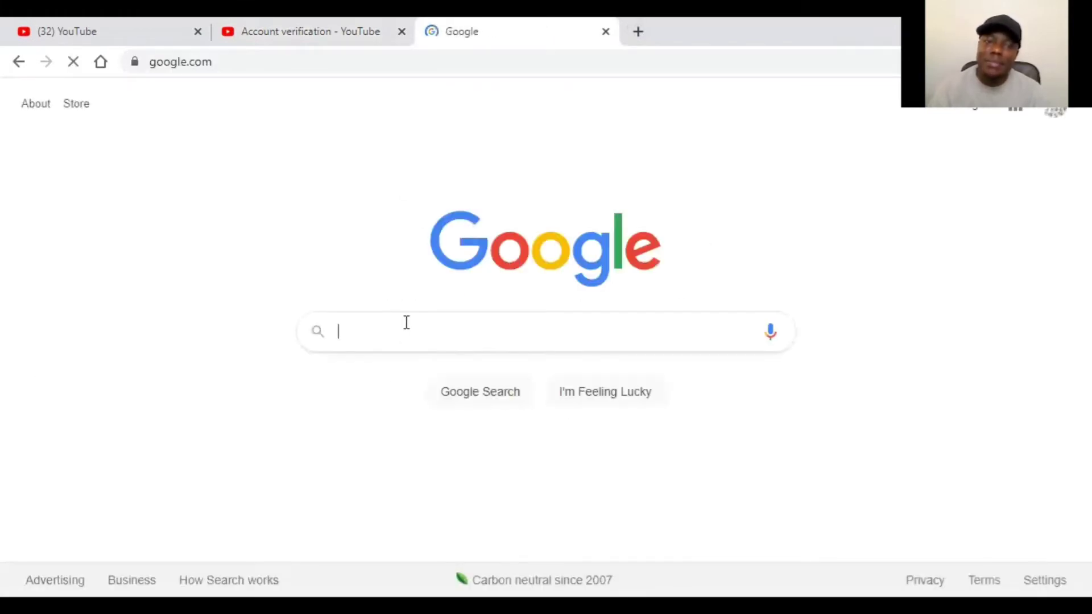
pyautogui.click(405, 325)
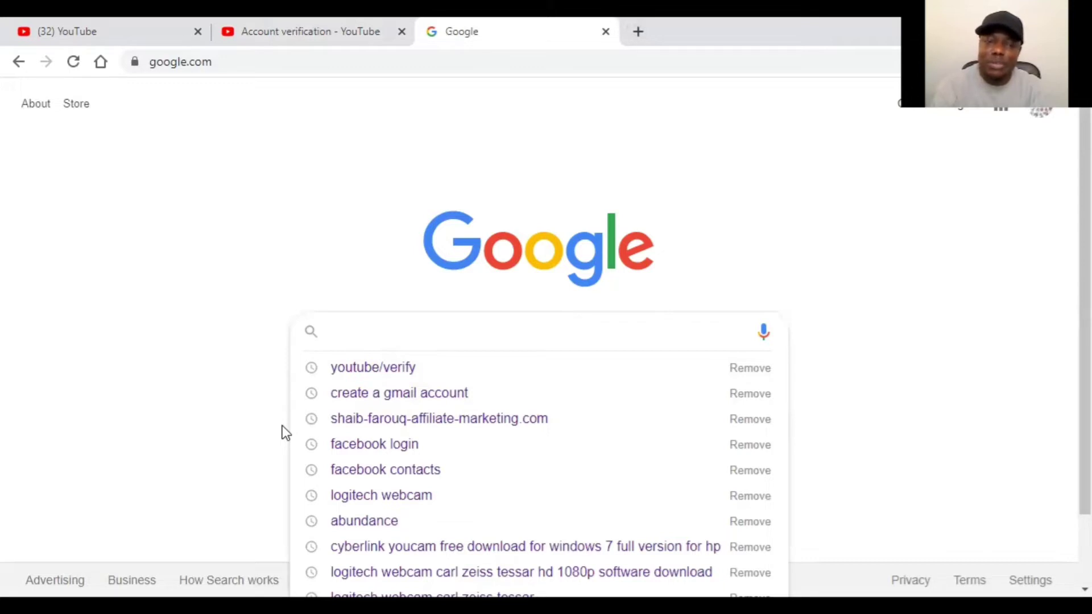
pyautogui.write('Y')
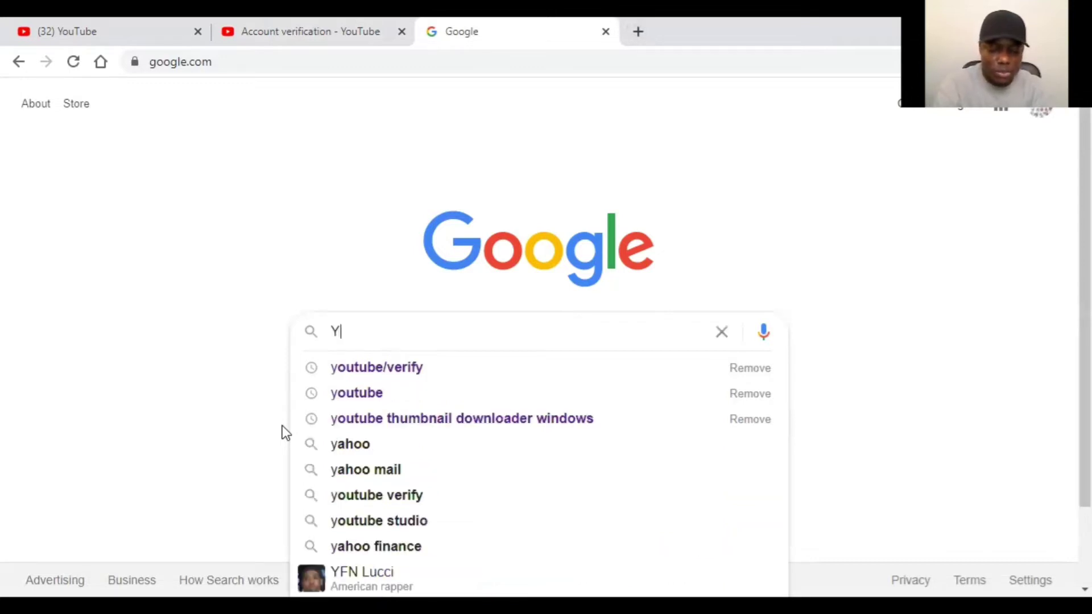
pyautogui.write('OUTU')
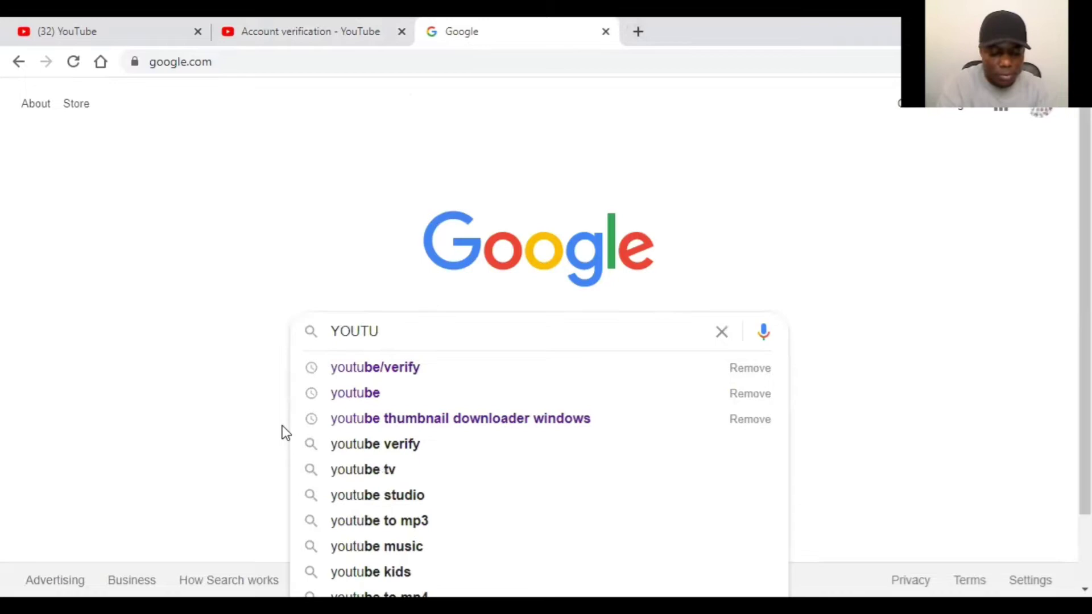
pyautogui.write('BE')
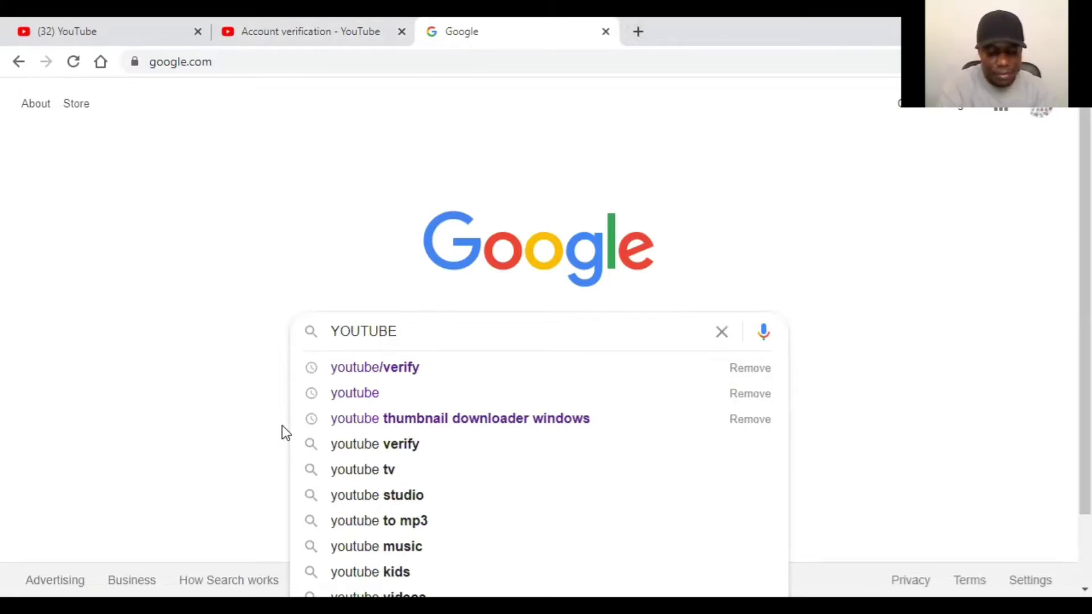
pyautogui.write('/VER')
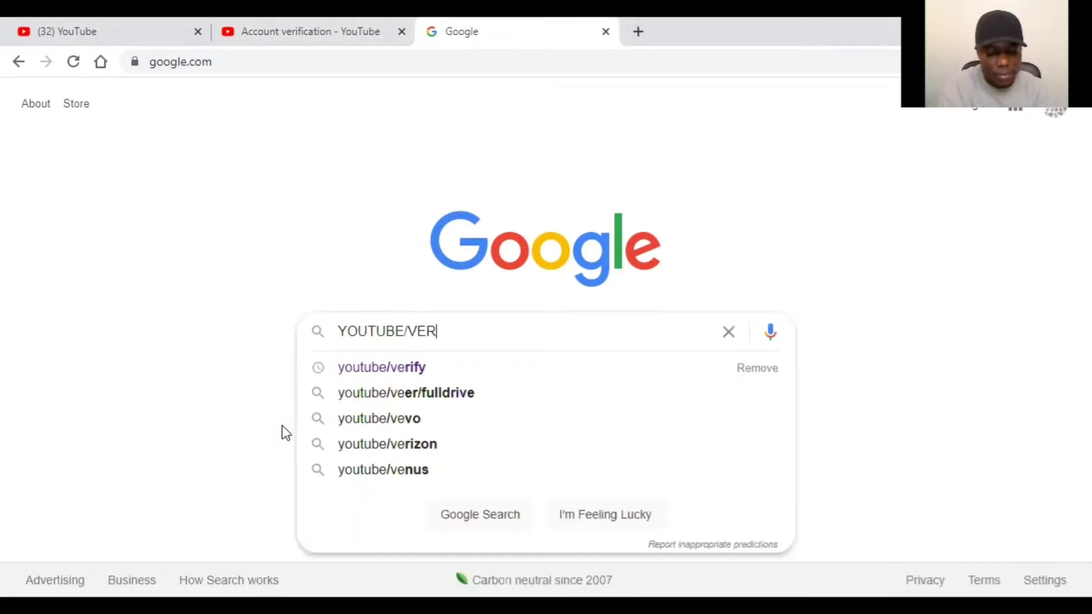
pyautogui.write('IFY')
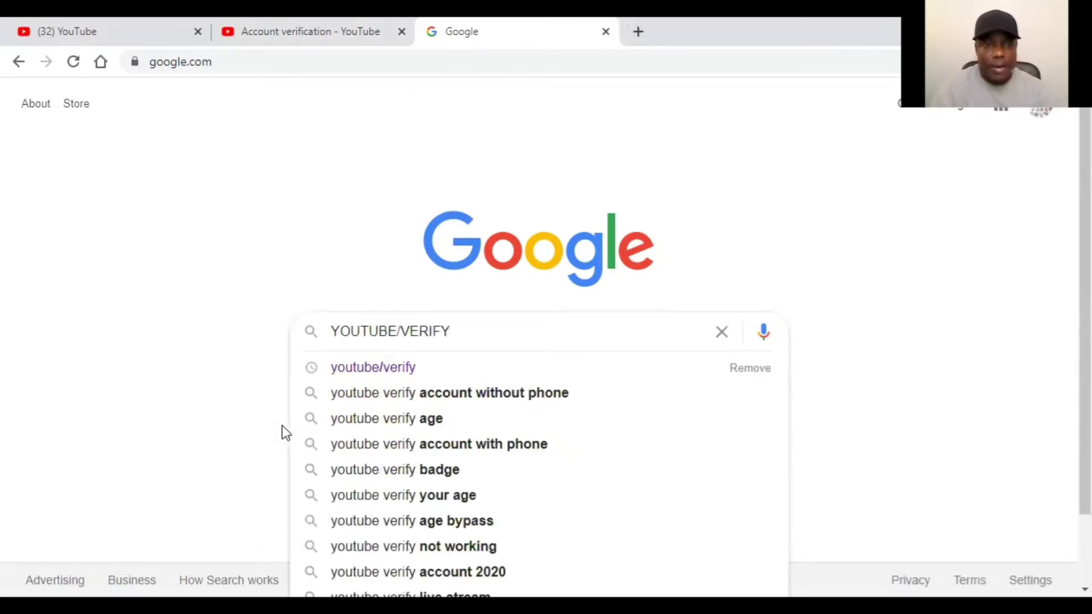
# Step: Search for YOUTUBE/VERIFY and open the YouTube Verify result
pyautogui.press('Return')
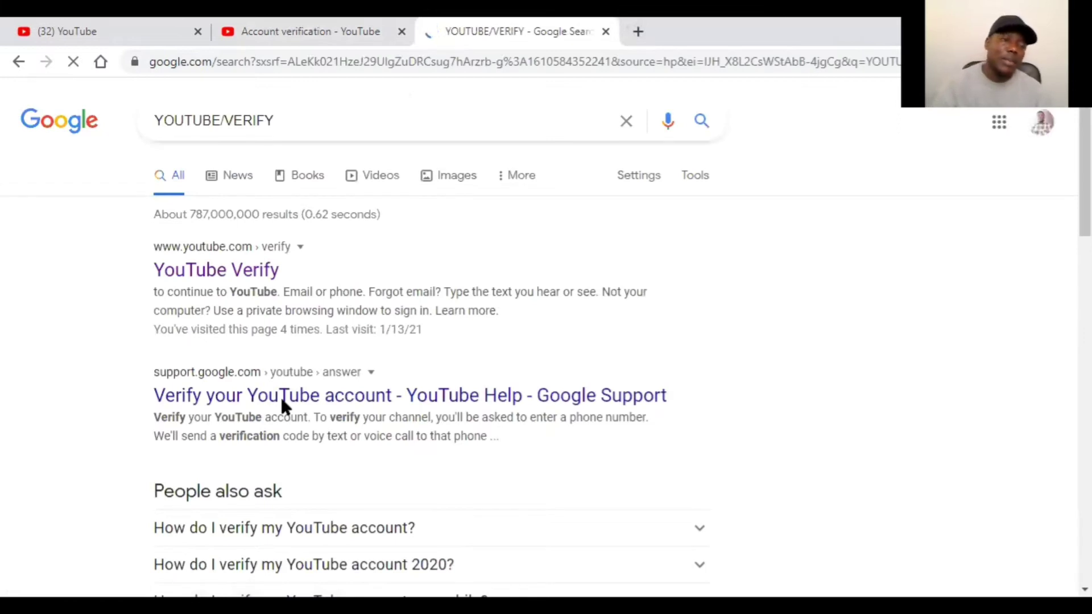
pyautogui.click(206, 277)
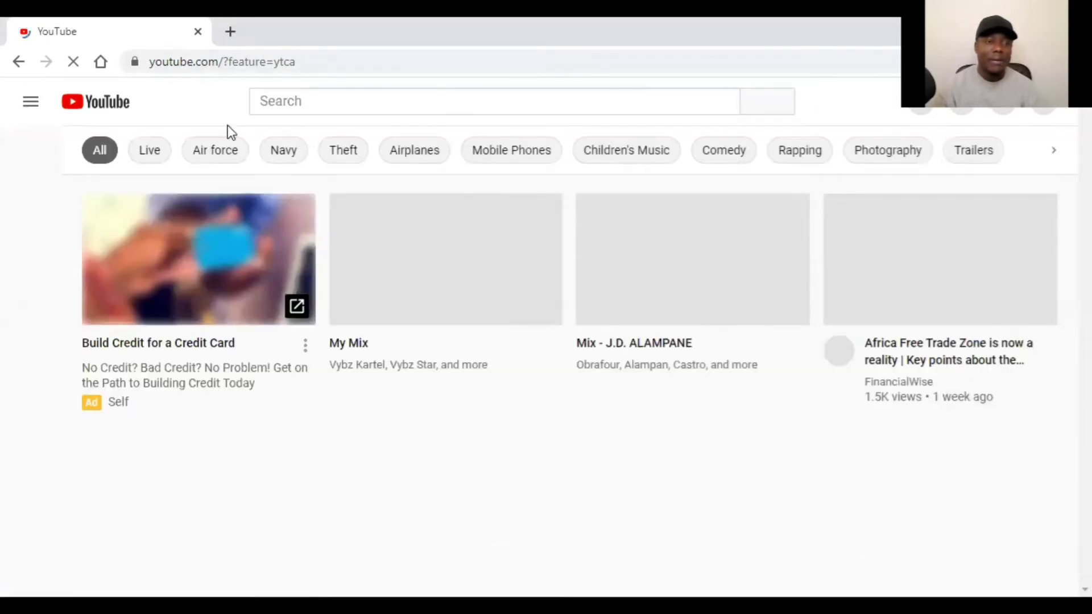
# Step: Go to your own channel page from the account menu
pyautogui.scroll(-3, 227, 341)
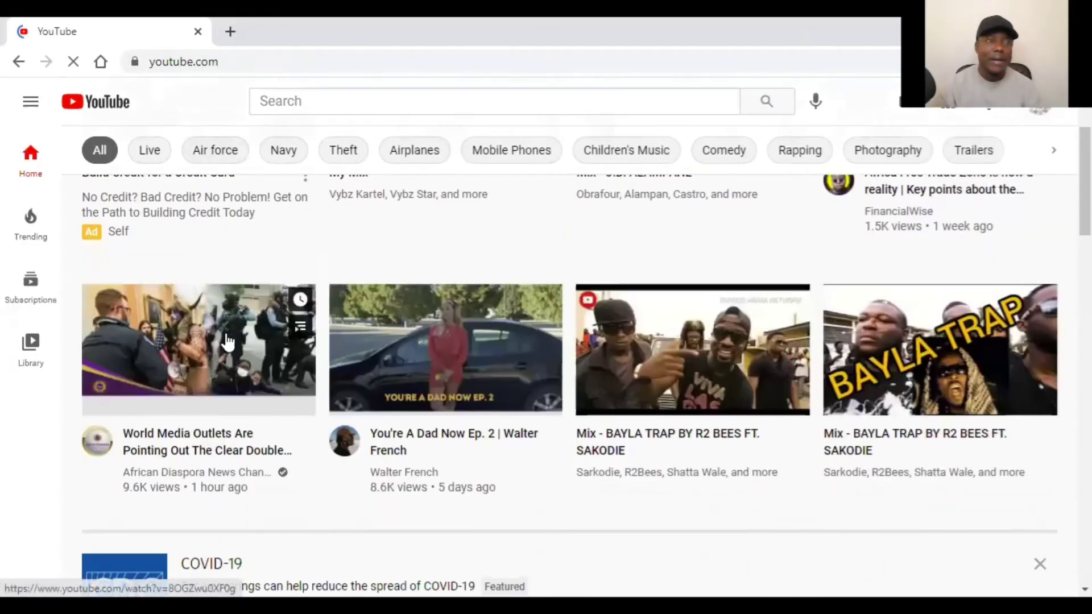
pyautogui.scroll(3, 227, 341)
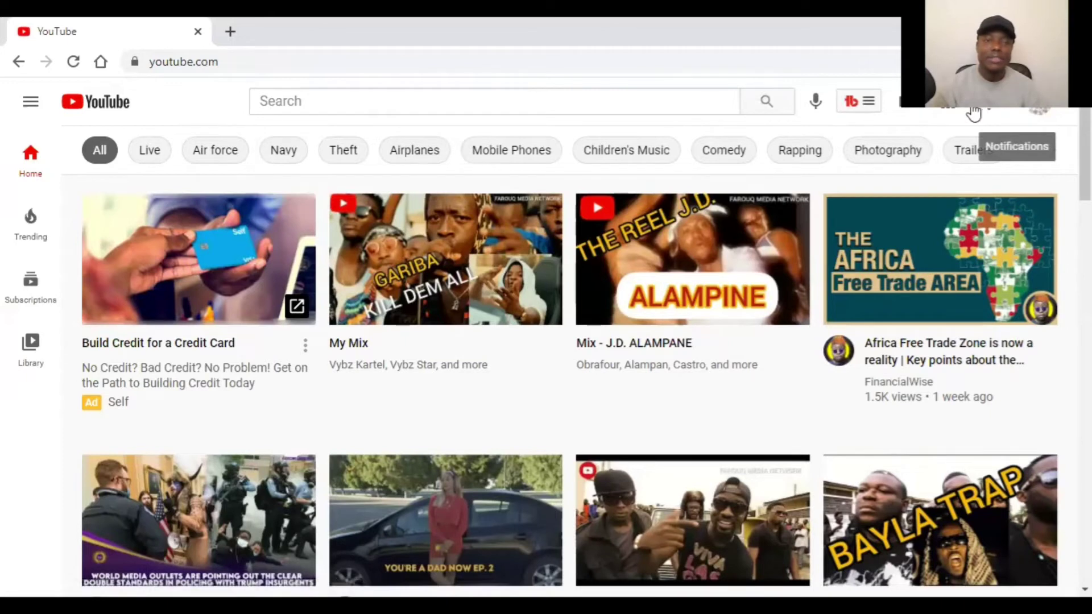
pyautogui.click(1039, 110)
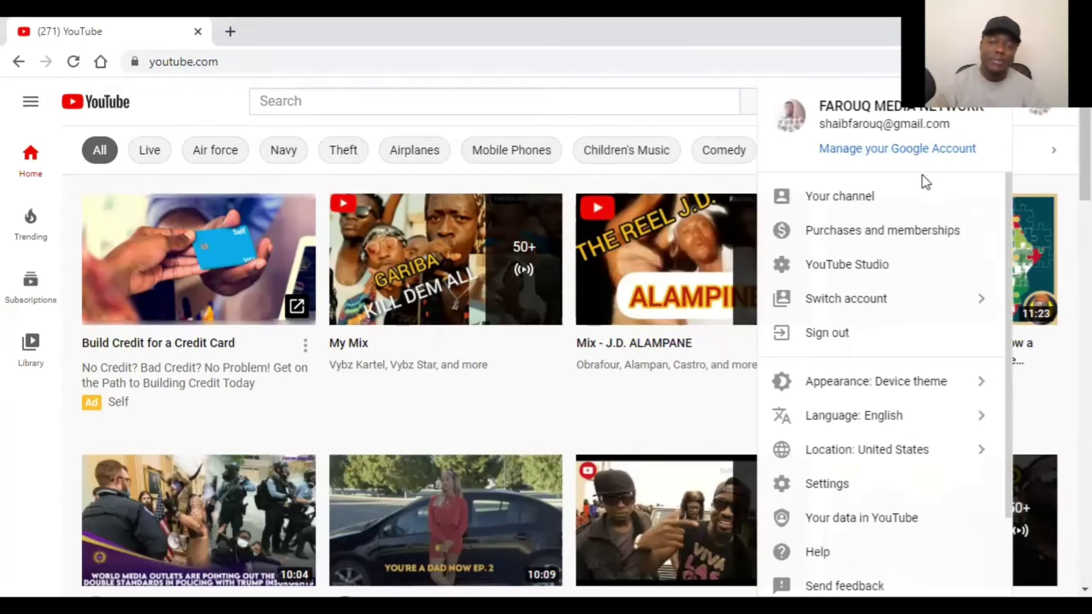
pyautogui.click(894, 199)
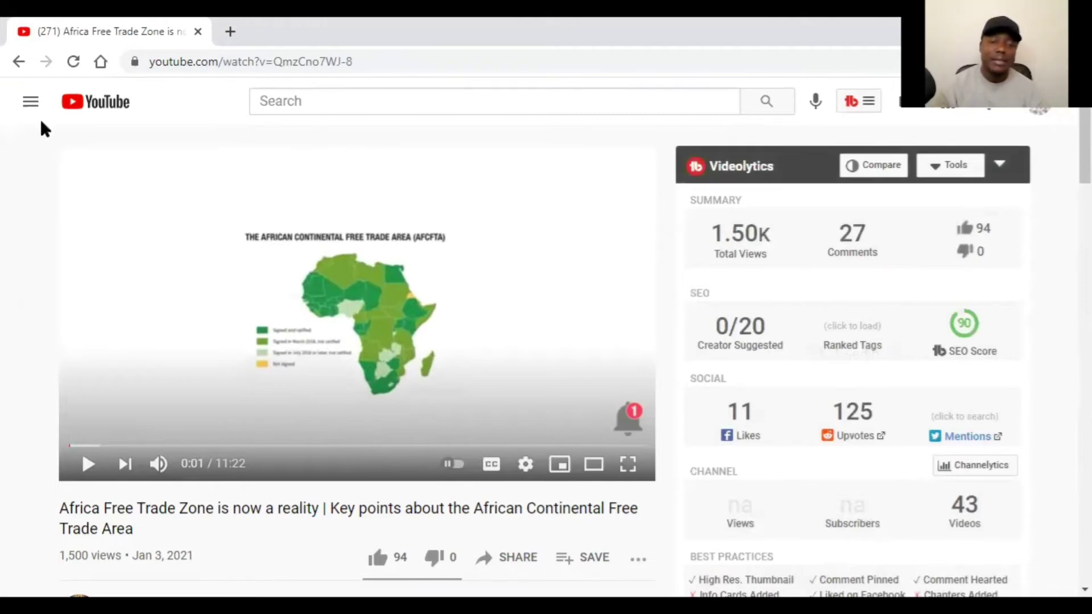
# Step: Return to the YouTube home feed and reopen the account menu
pyautogui.click(30, 105)
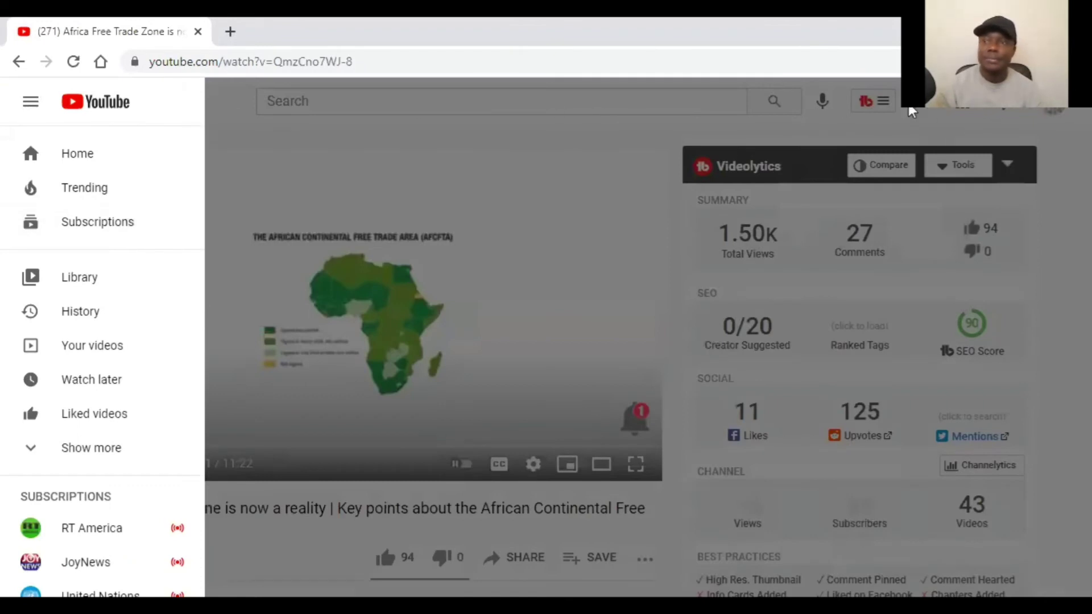
pyautogui.click(19, 63)
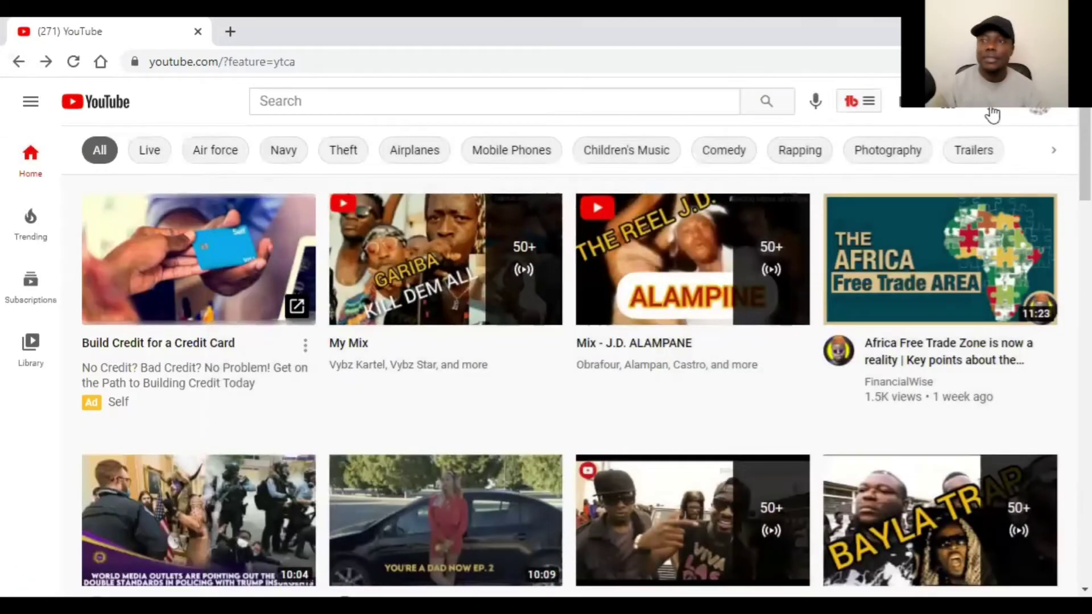
pyautogui.click(1036, 110)
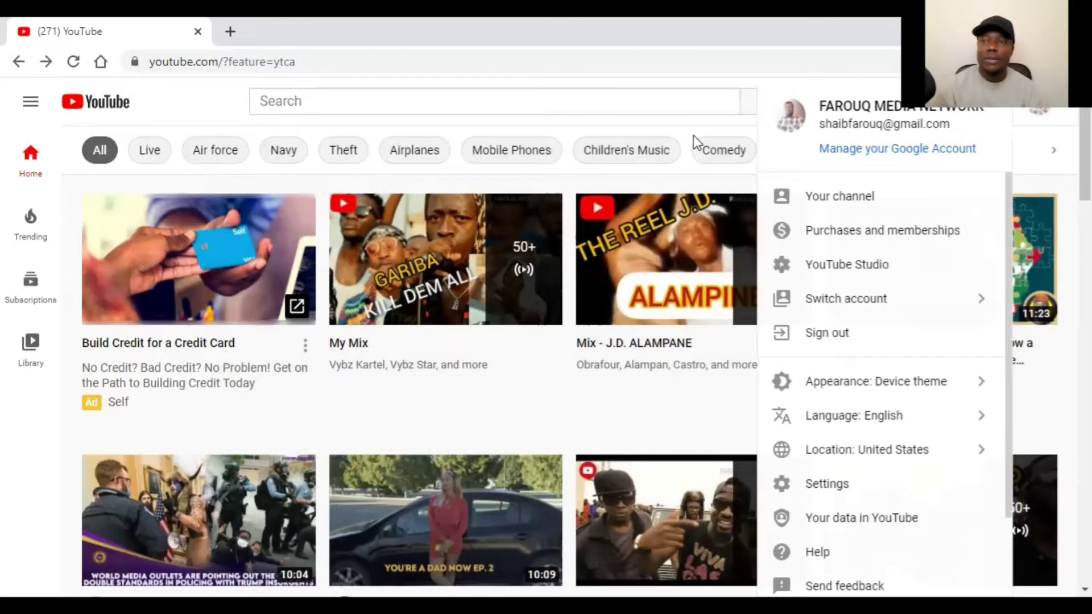
# Step: Go to your channel page, pause the autoplaying featured video, and return to the header
pyautogui.click(819, 195)
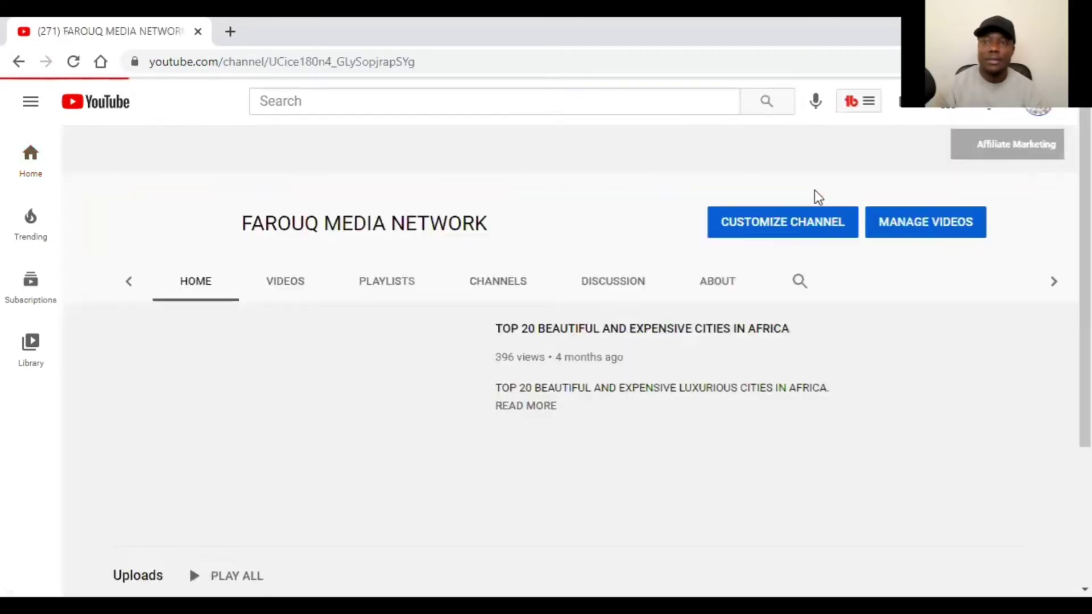
pyautogui.scroll(-3, 182, 431)
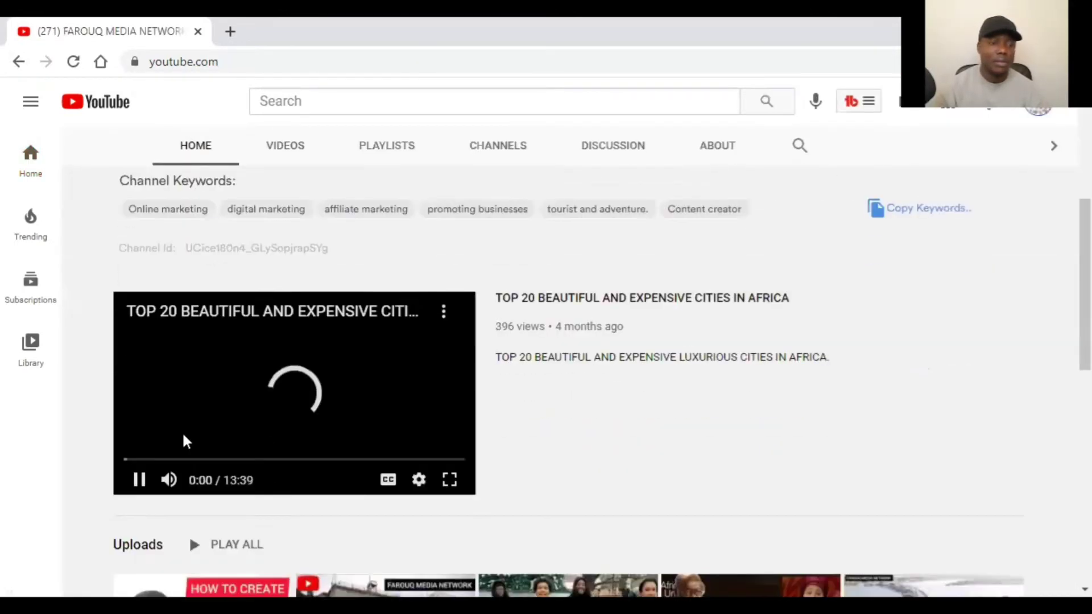
pyautogui.click(147, 474)
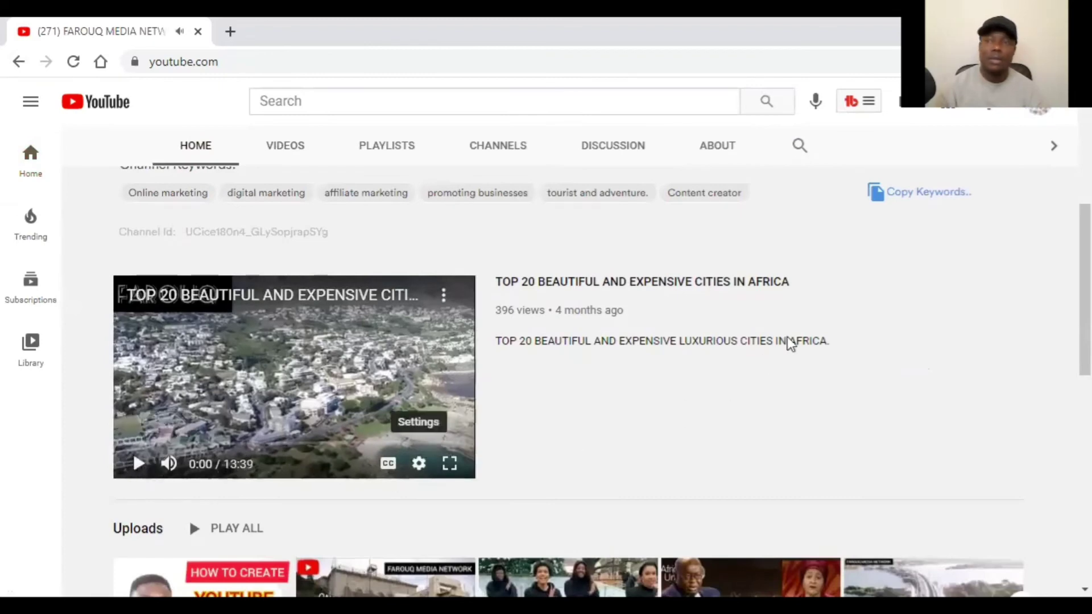
pyautogui.scroll(6, 819, 310)
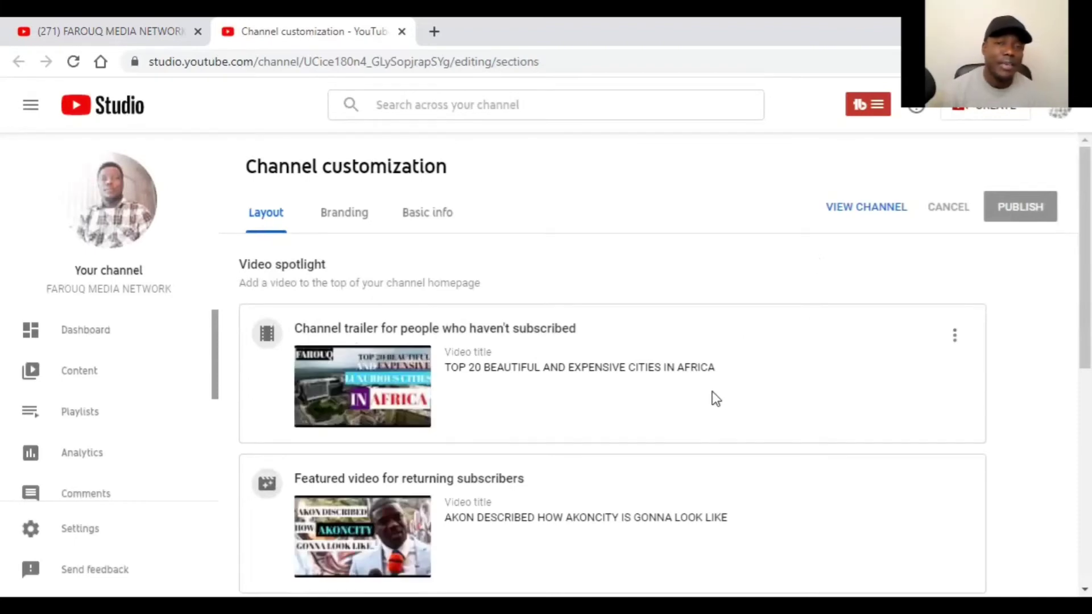
# Step: Open Settings from the YouTube Studio left sidebar
pyautogui.scroll(-3, 711, 392)
pyautogui.scroll(3, 704, 384)
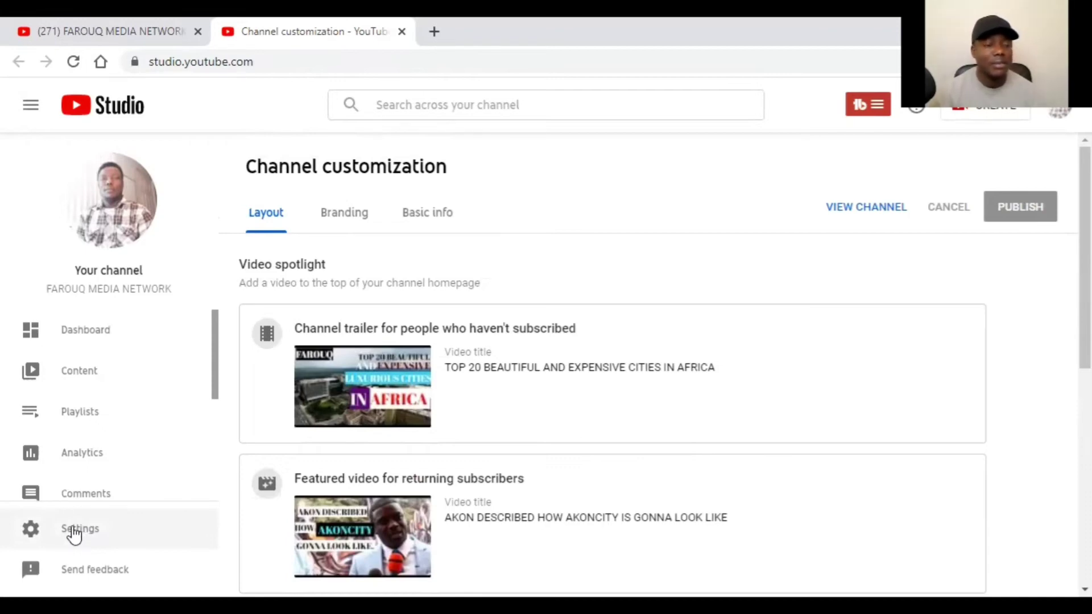
pyautogui.click(74, 533)
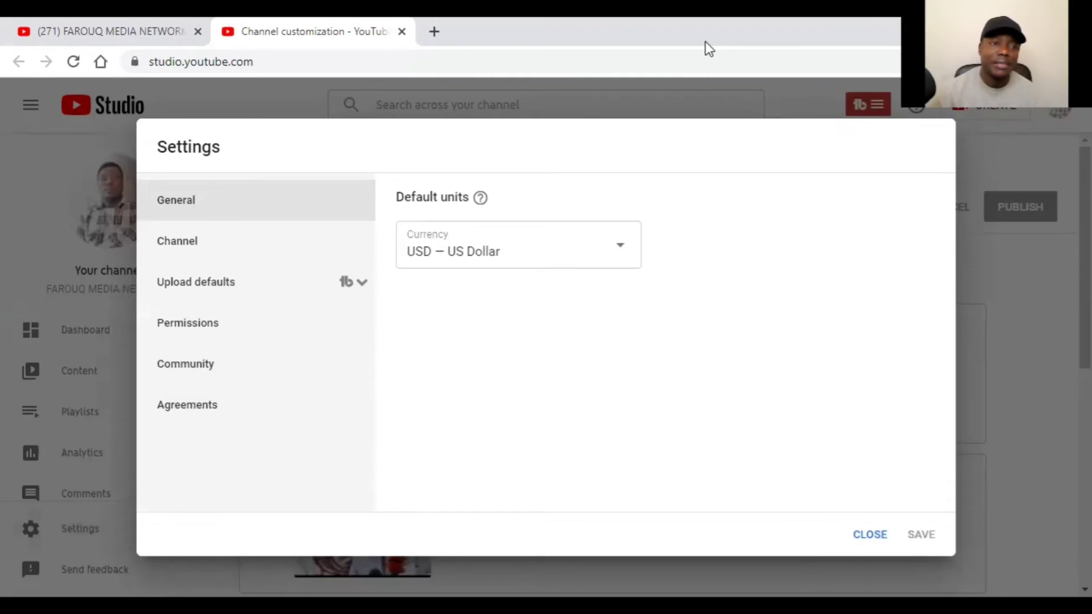
# Step: In Channel basic info, pick United States from the Country of residence list
pyautogui.click(206, 256)
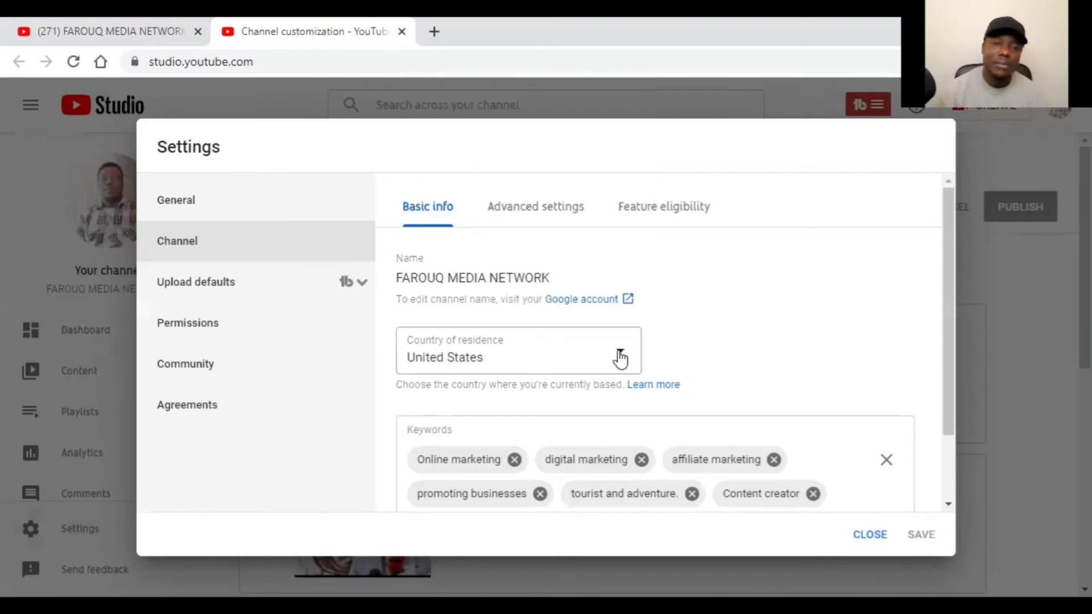
pyautogui.click(620, 358)
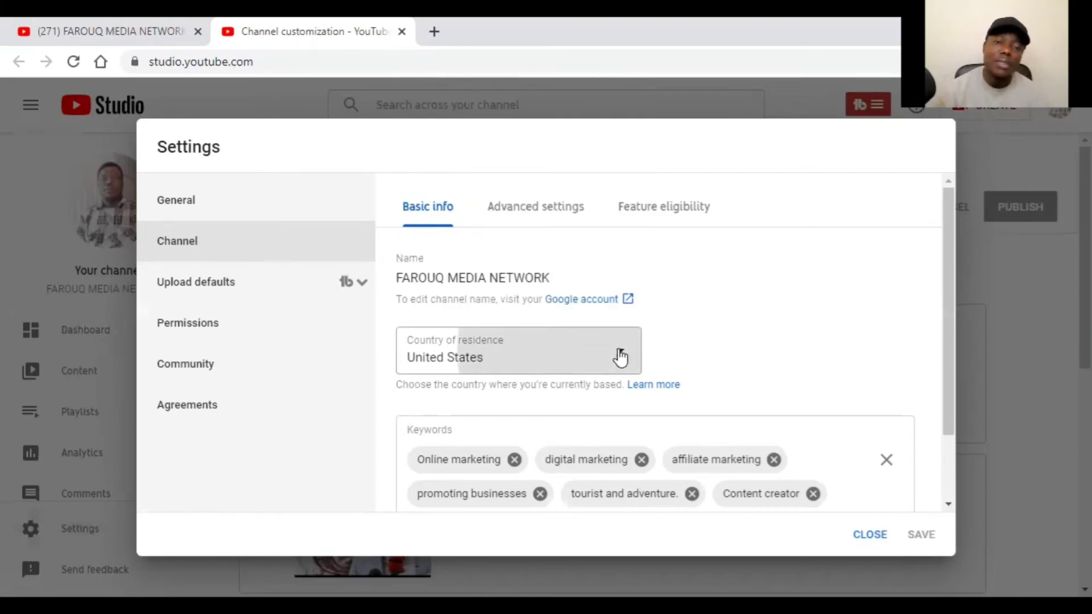
pyautogui.click(620, 358)
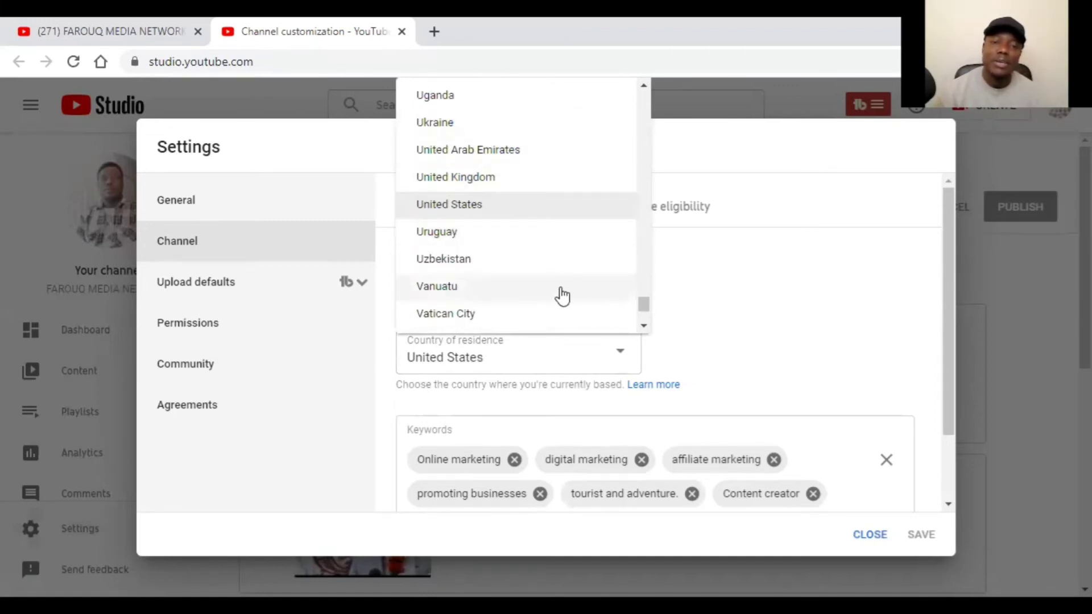
pyautogui.click(697, 291)
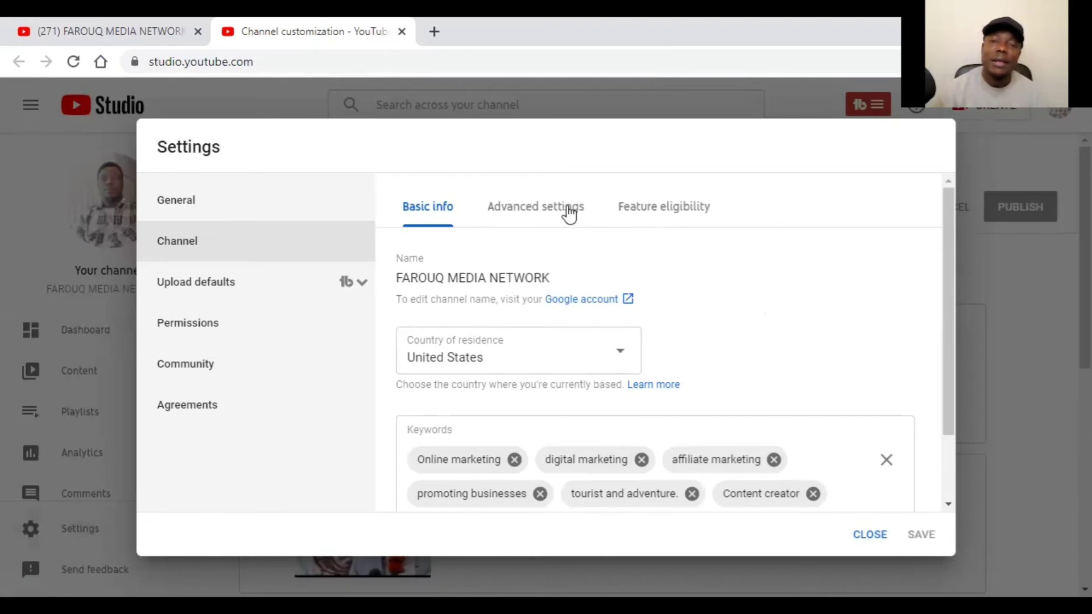
# Step: Show Feature eligibility and expand 'Features that require phone verification' to see them enabled
pyautogui.click(645, 215)
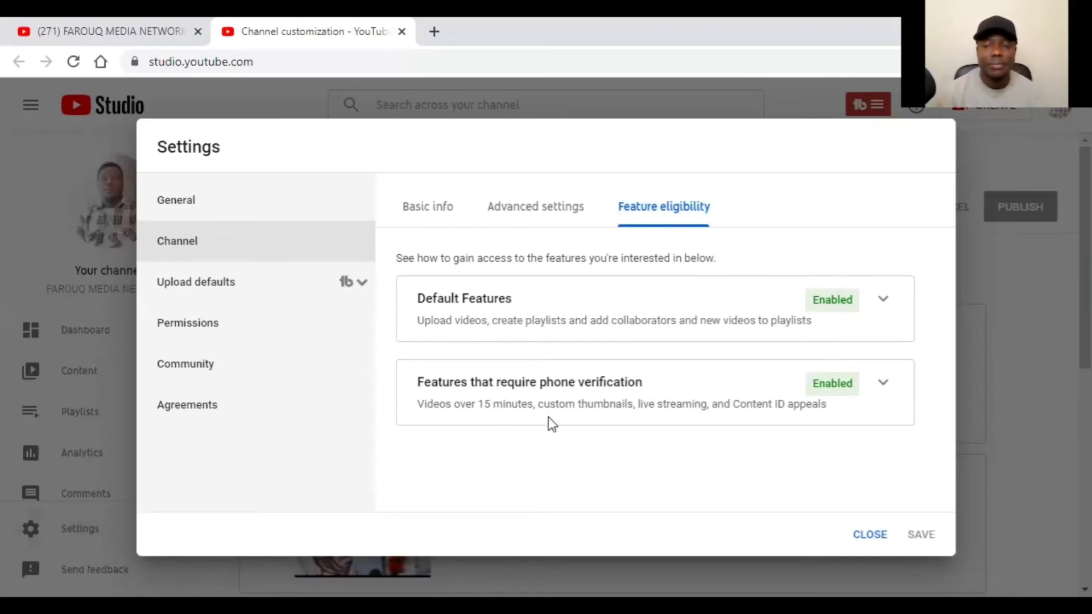
pyautogui.click(884, 387)
pyautogui.scroll(-2, 807, 371)
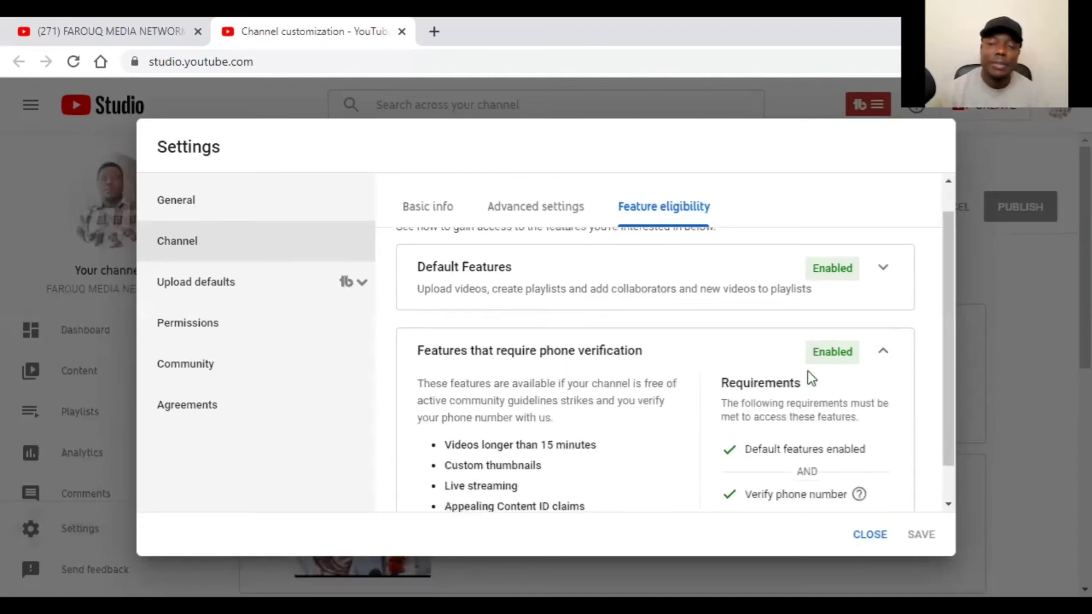